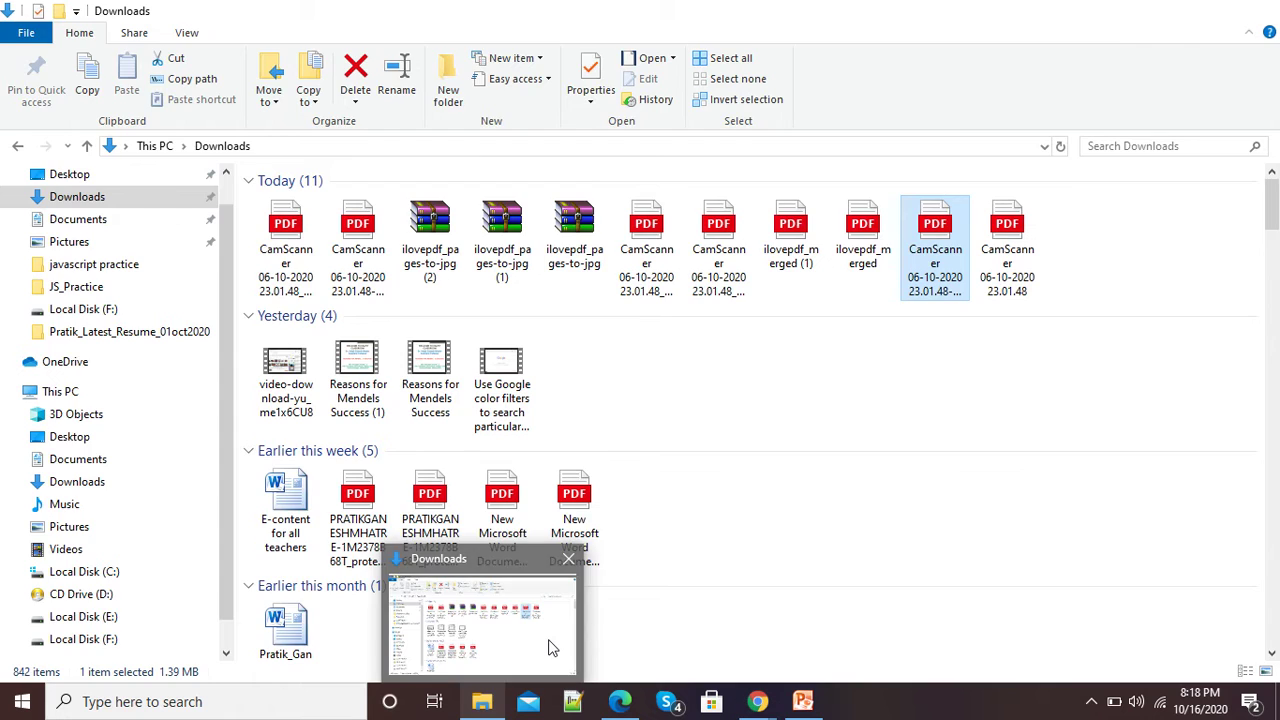
# Step: Search Google for 'I love pdf'
pyautogui.click(550, 647)
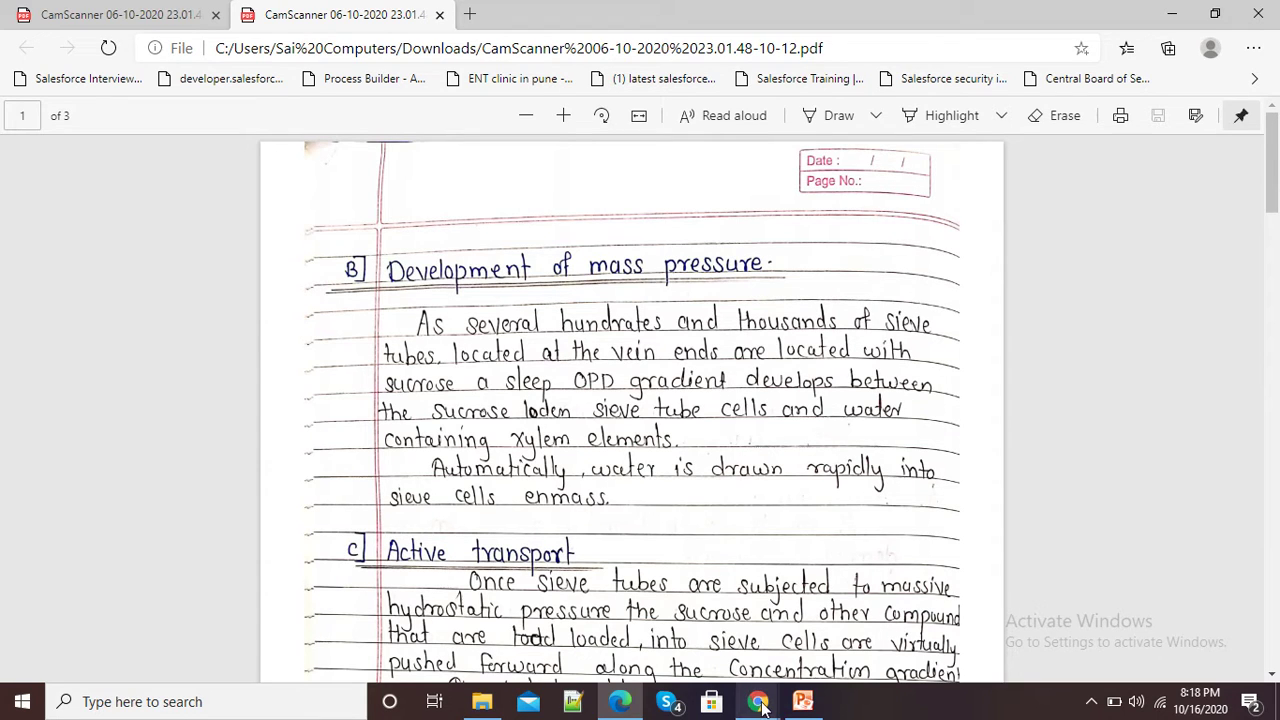
pyautogui.moveTo(757, 702)
pyautogui.click(698, 638)
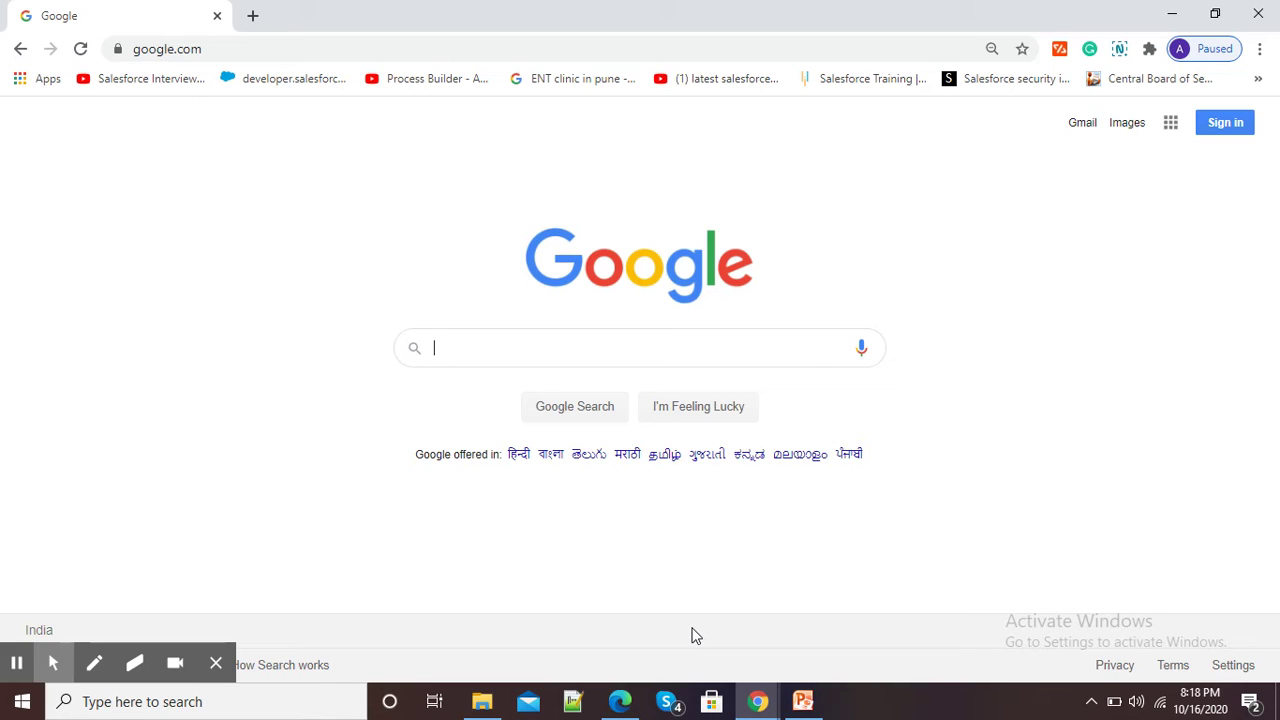
pyautogui.write('I love pdf')
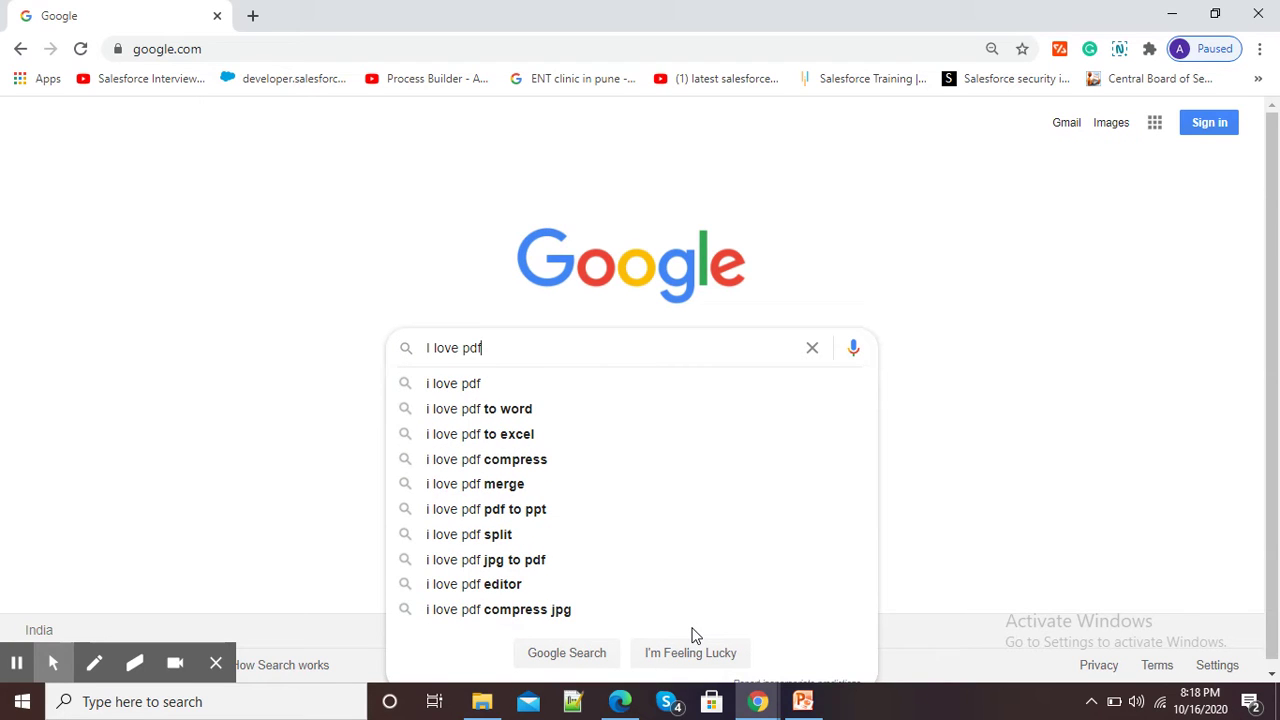
pyautogui.press('Return')
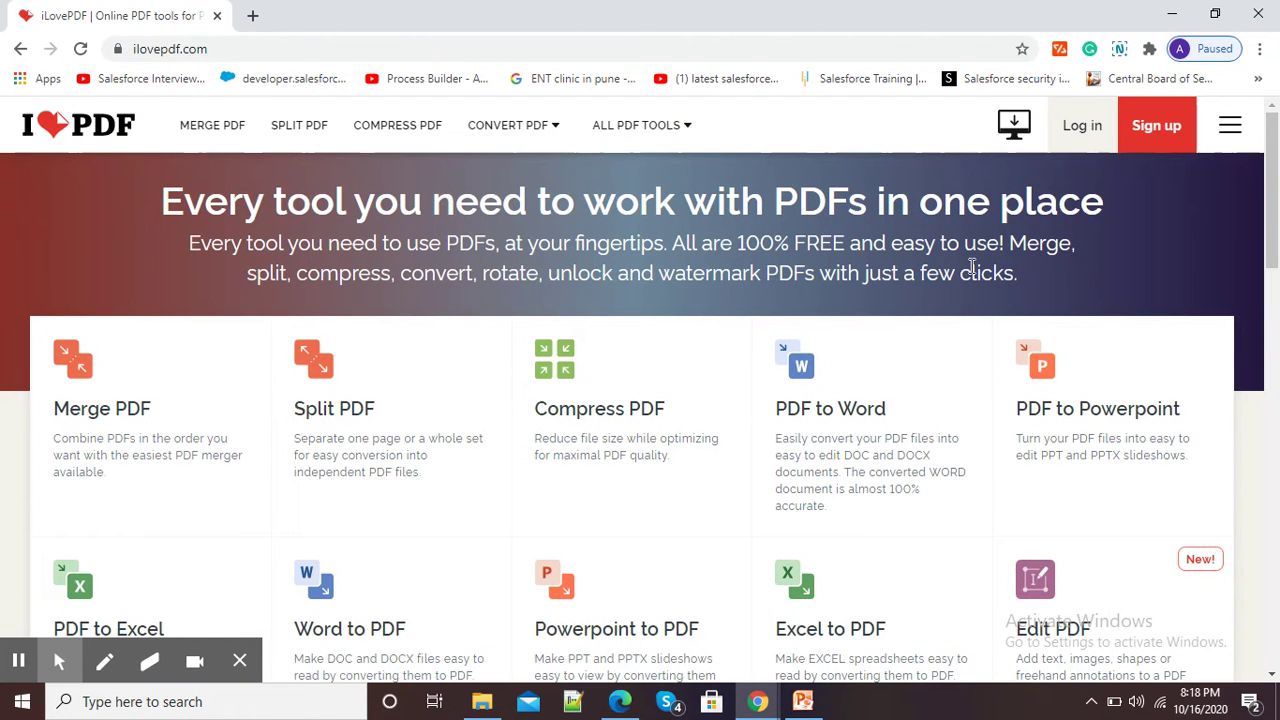
# Step: Scroll down the iLovePDF homepage and open the Page numbers tool
pyautogui.moveTo(1273, 188); pyautogui.dragTo(1276, 302)
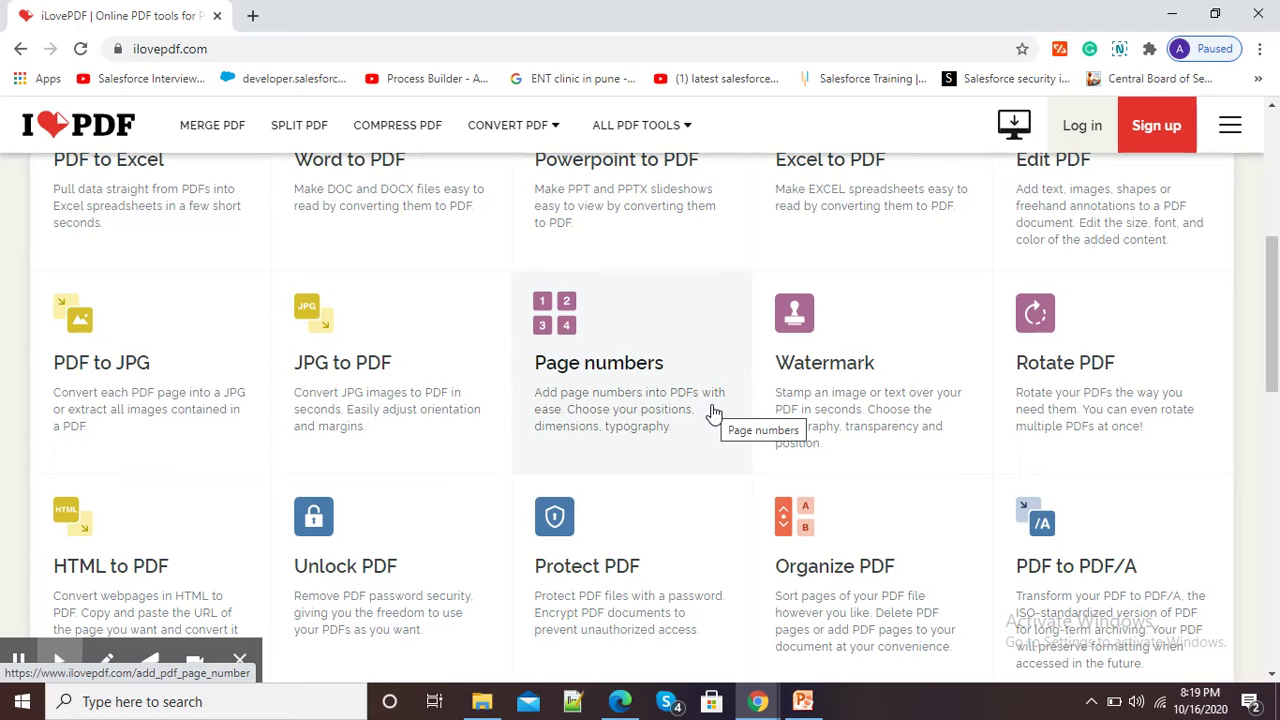
pyautogui.click(621, 366)
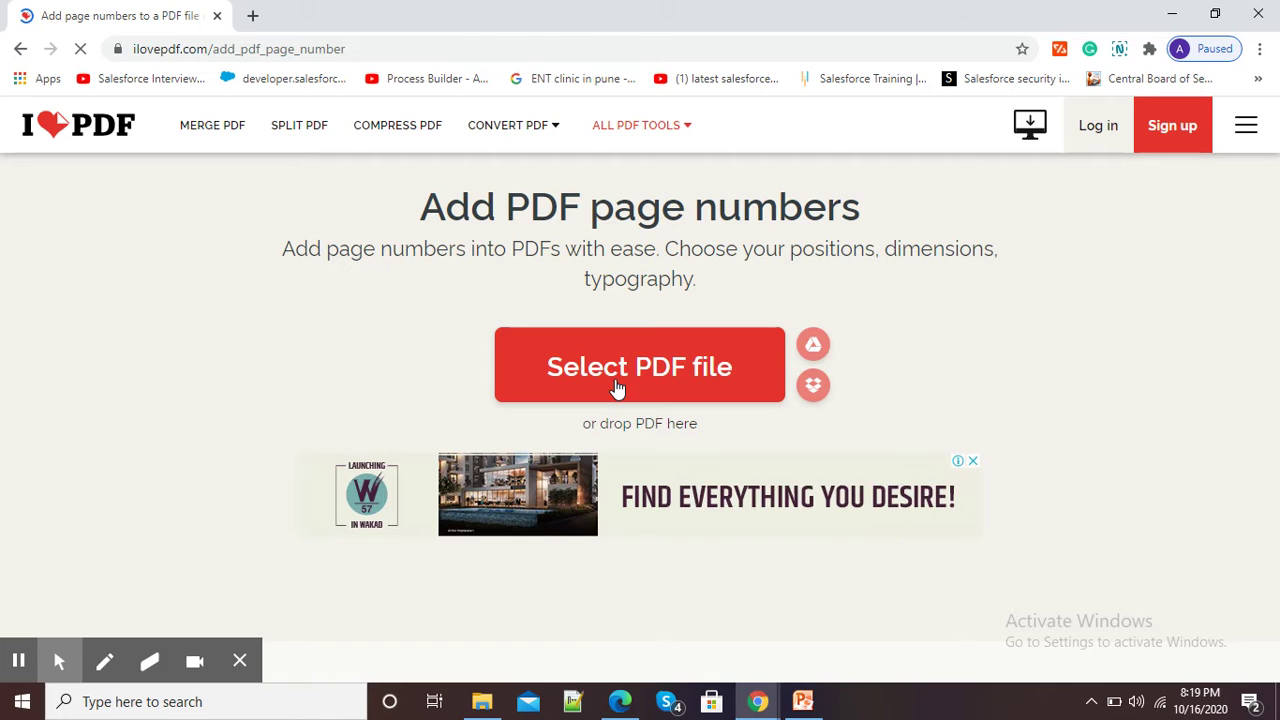
# Step: Upload the CamScanner scan from the Downloads folder to the page numbering tool
pyautogui.click(634, 366)
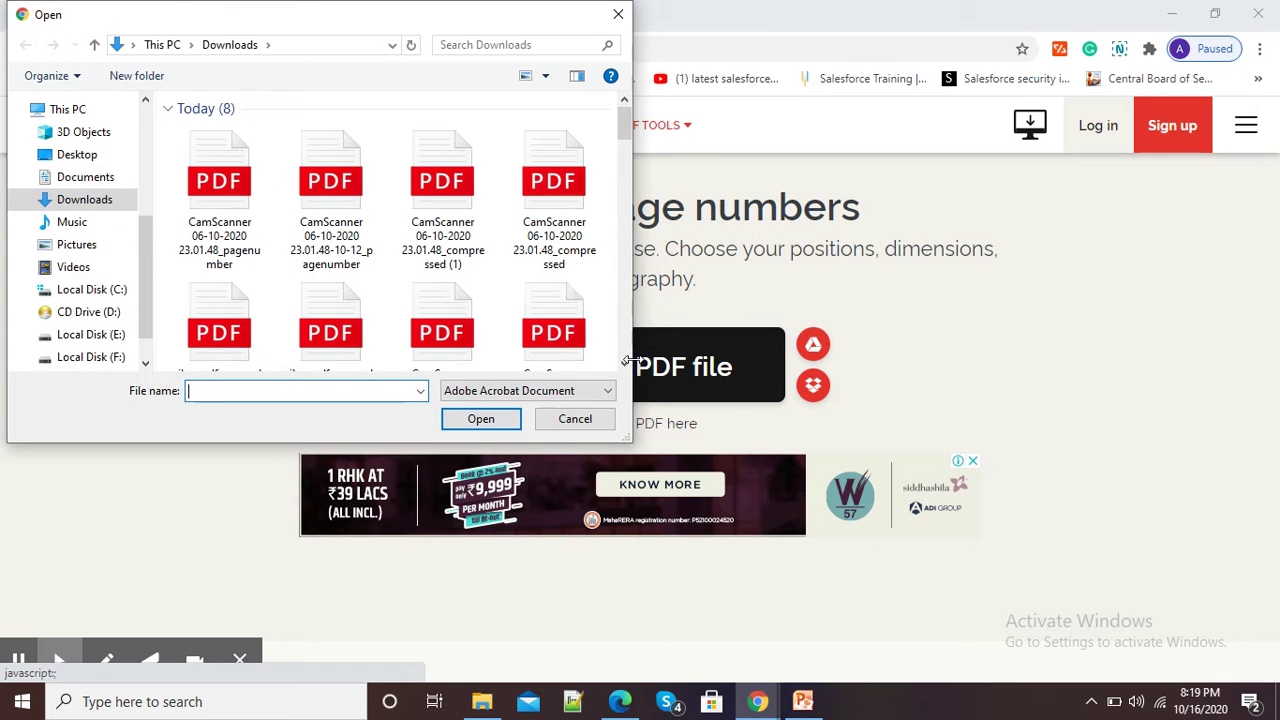
pyautogui.click(103, 203)
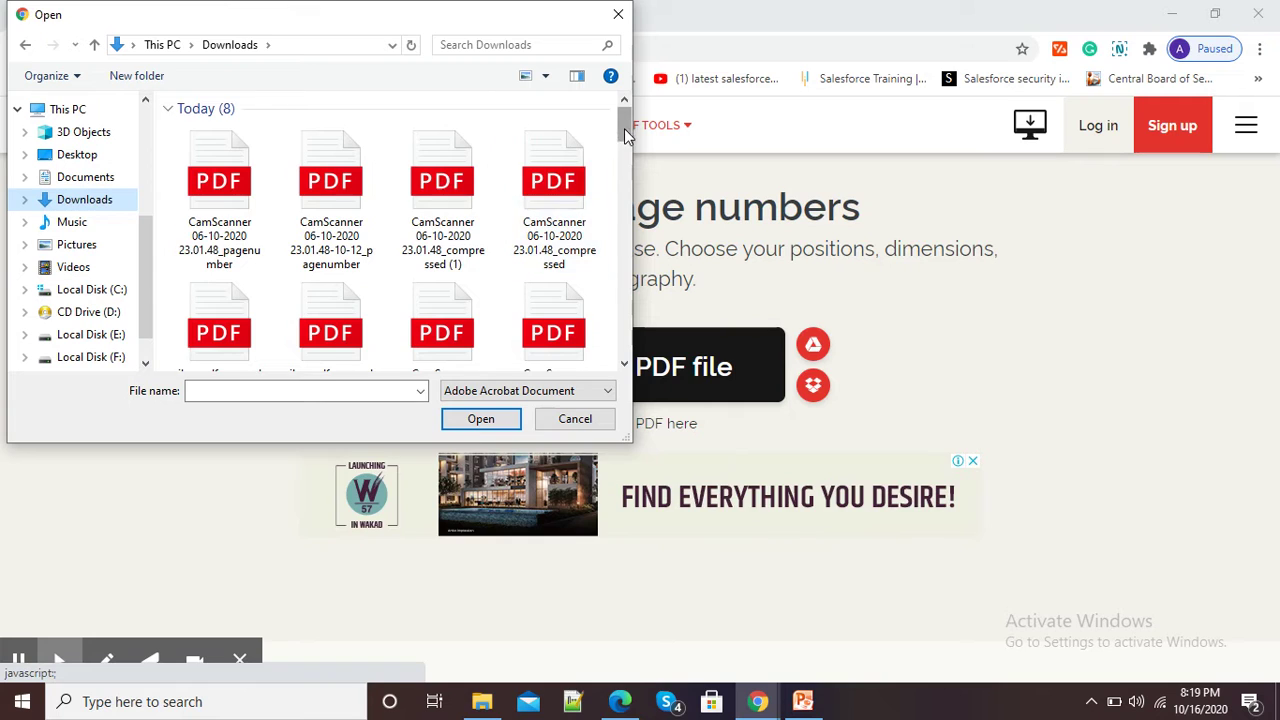
pyautogui.moveTo(625, 136)
pyautogui.mouseDown()
pyautogui.moveTo(627, 162)
pyautogui.moveTo(627, 144)
pyautogui.mouseUp()
pyautogui.click(450, 265)
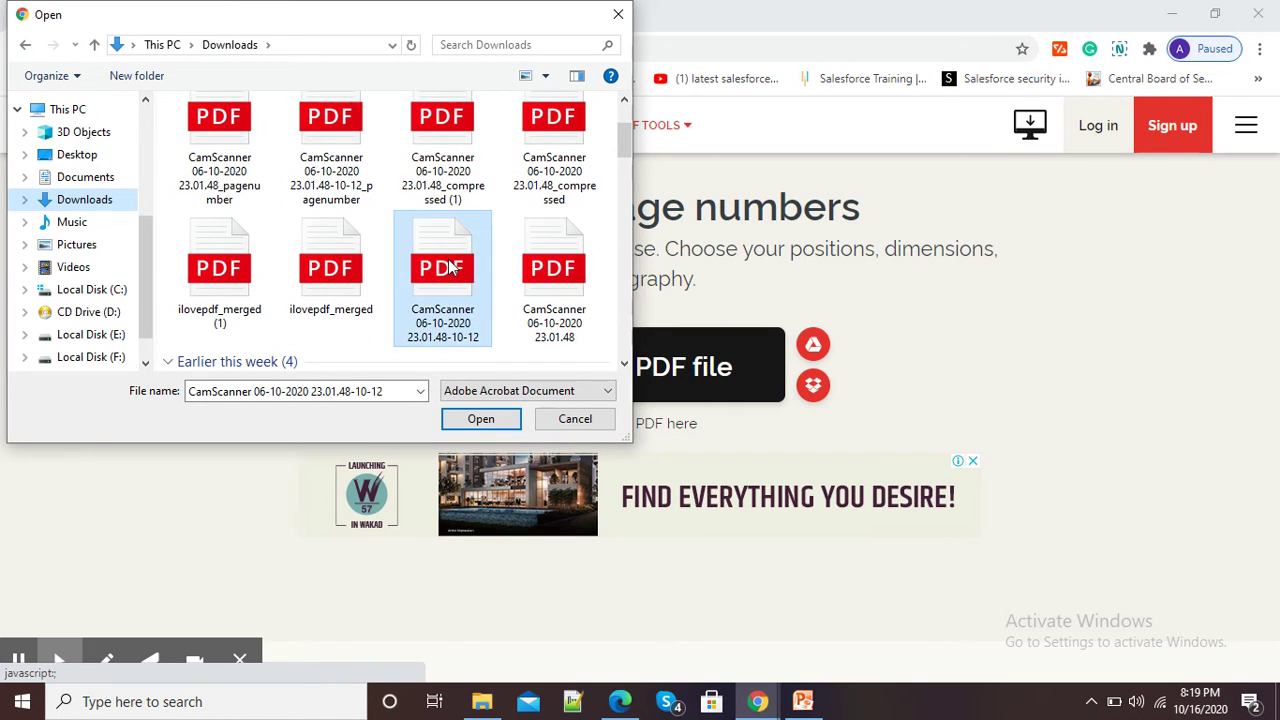
pyautogui.click(481, 420)
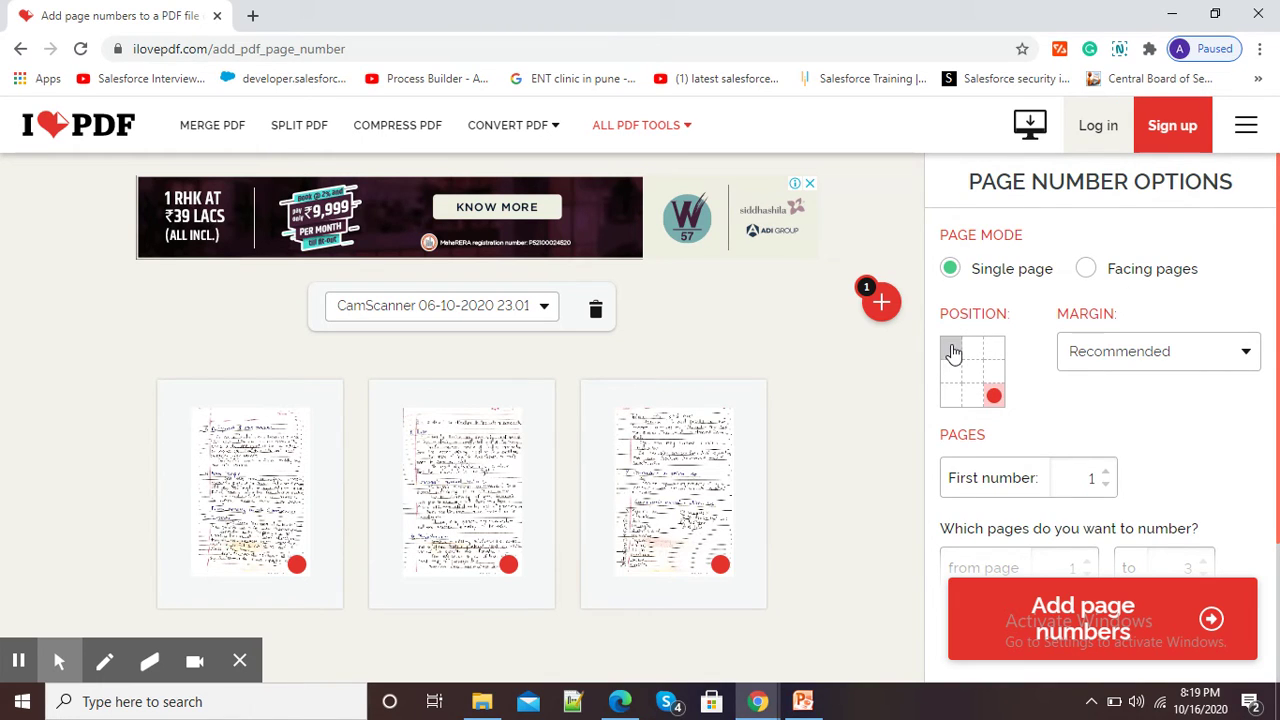
# Step: Place page numbers at the top-right corner, starting from 1
pyautogui.click(951, 350)
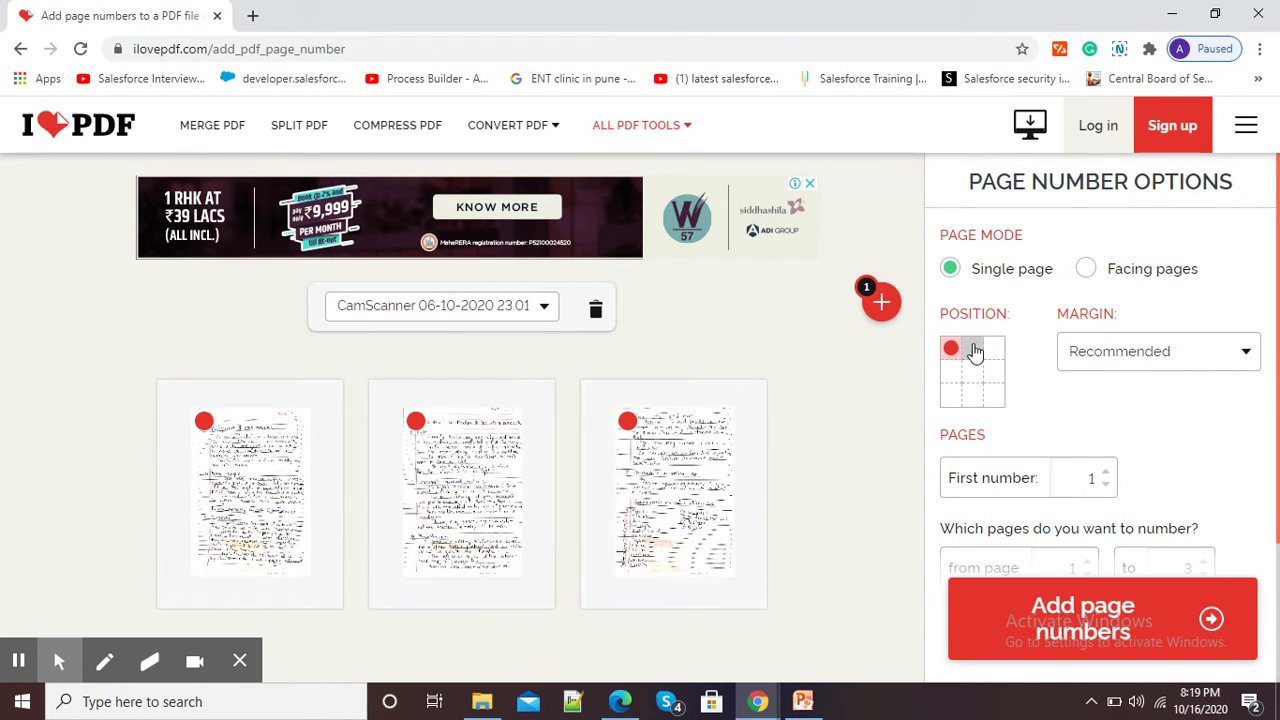
pyautogui.click(973, 348)
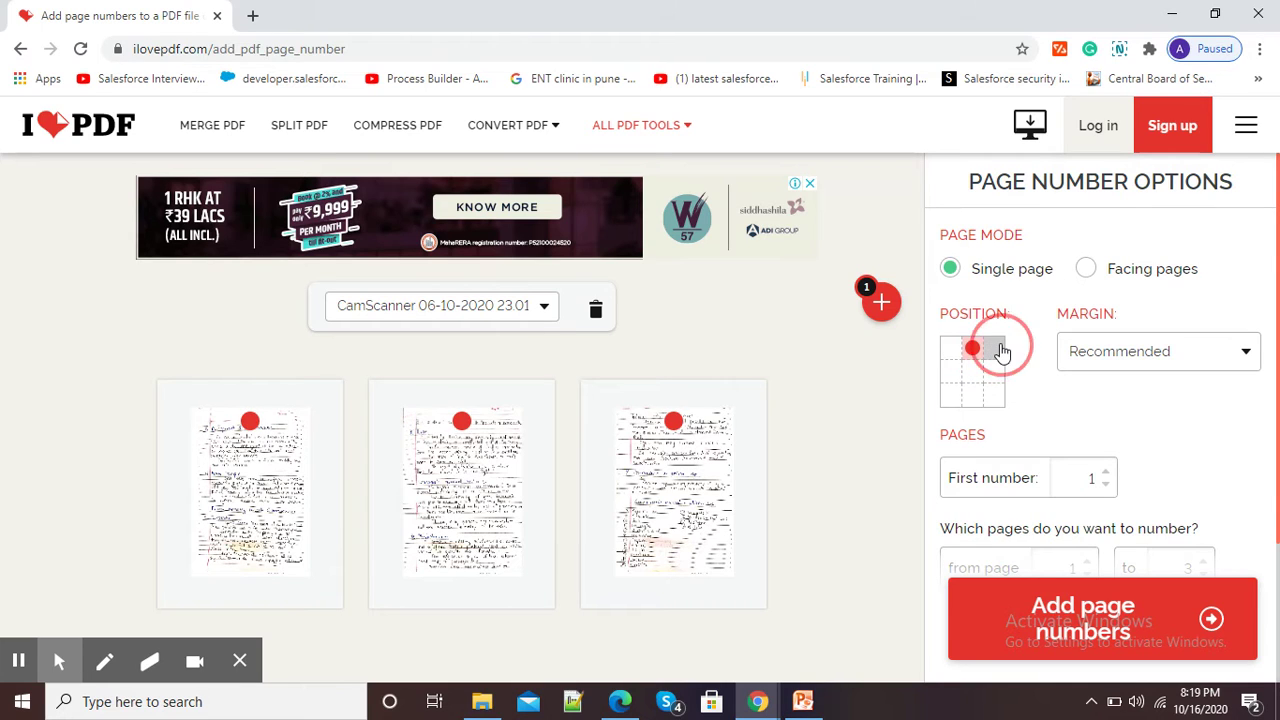
pyautogui.click(997, 349)
pyautogui.click(995, 397)
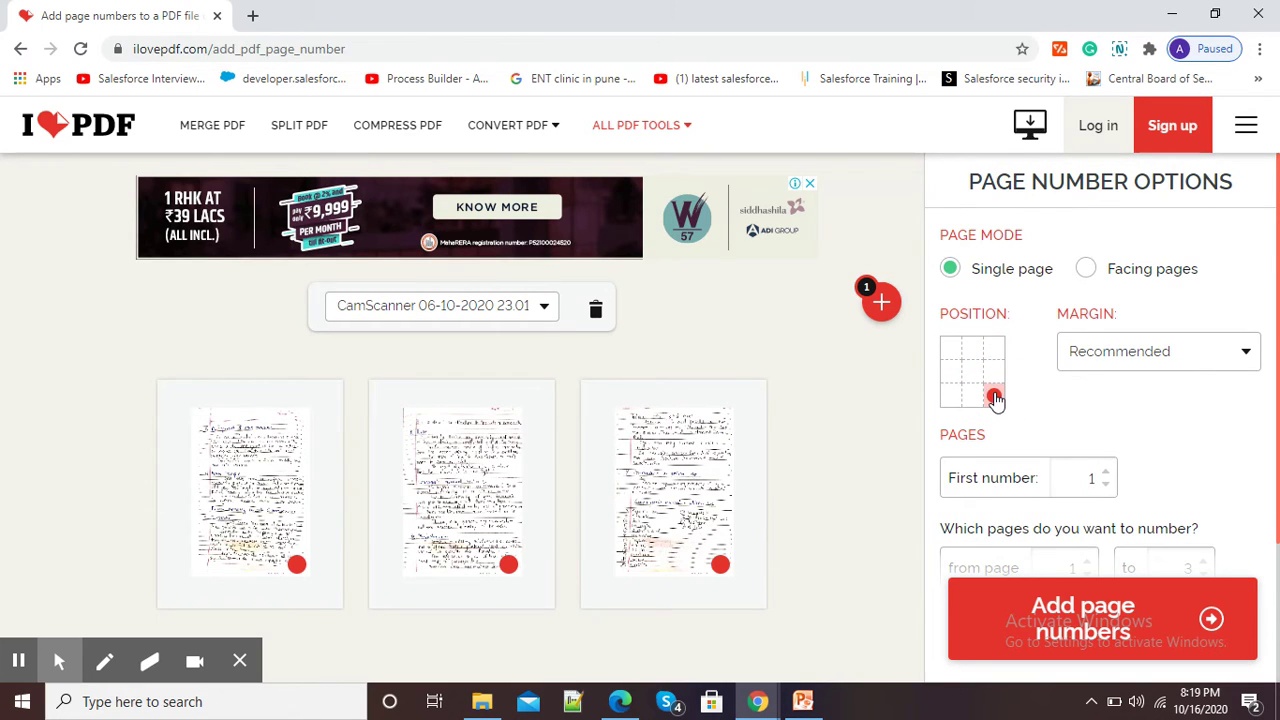
pyautogui.click(951, 397)
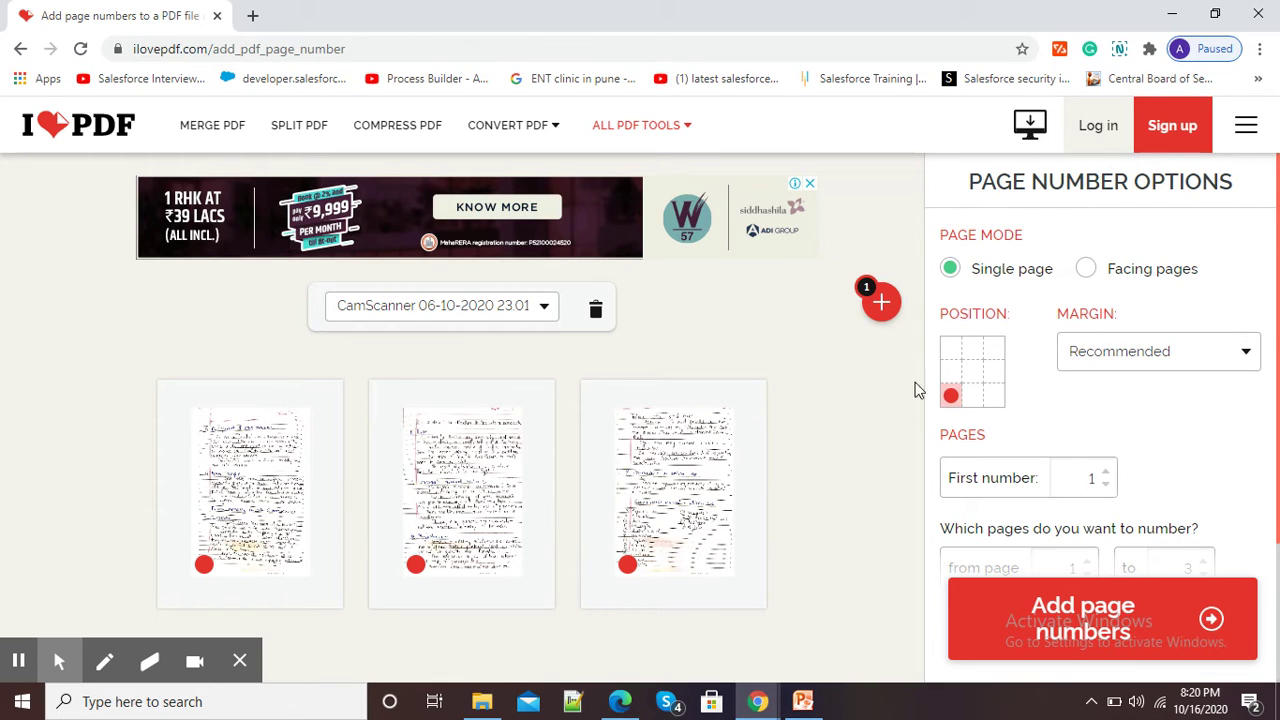
pyautogui.click(994, 348)
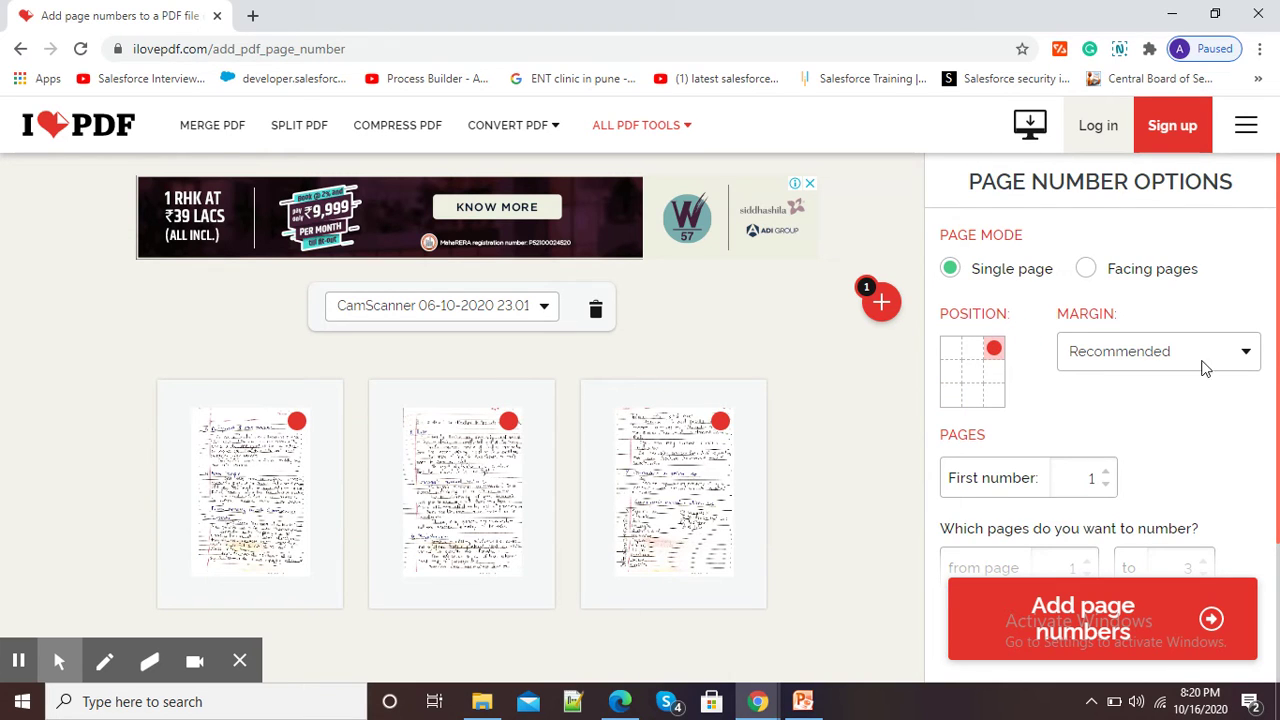
pyautogui.moveTo(1278, 345); pyautogui.dragTo(1278, 378)
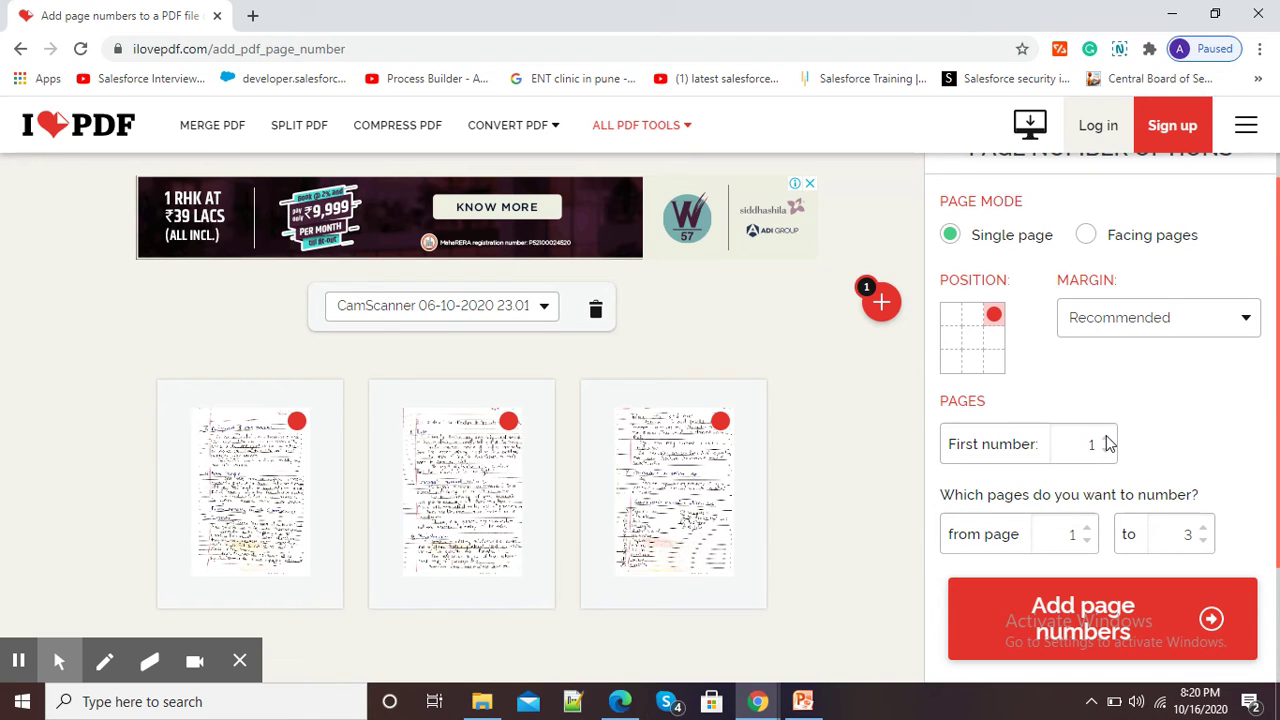
pyautogui.click(1105, 438)
pyautogui.click(1106, 451)
pyautogui.click(1106, 451)
# Step: Apply the page numbers and download the numbered CamScanner PDF
pyautogui.click(1078, 610)
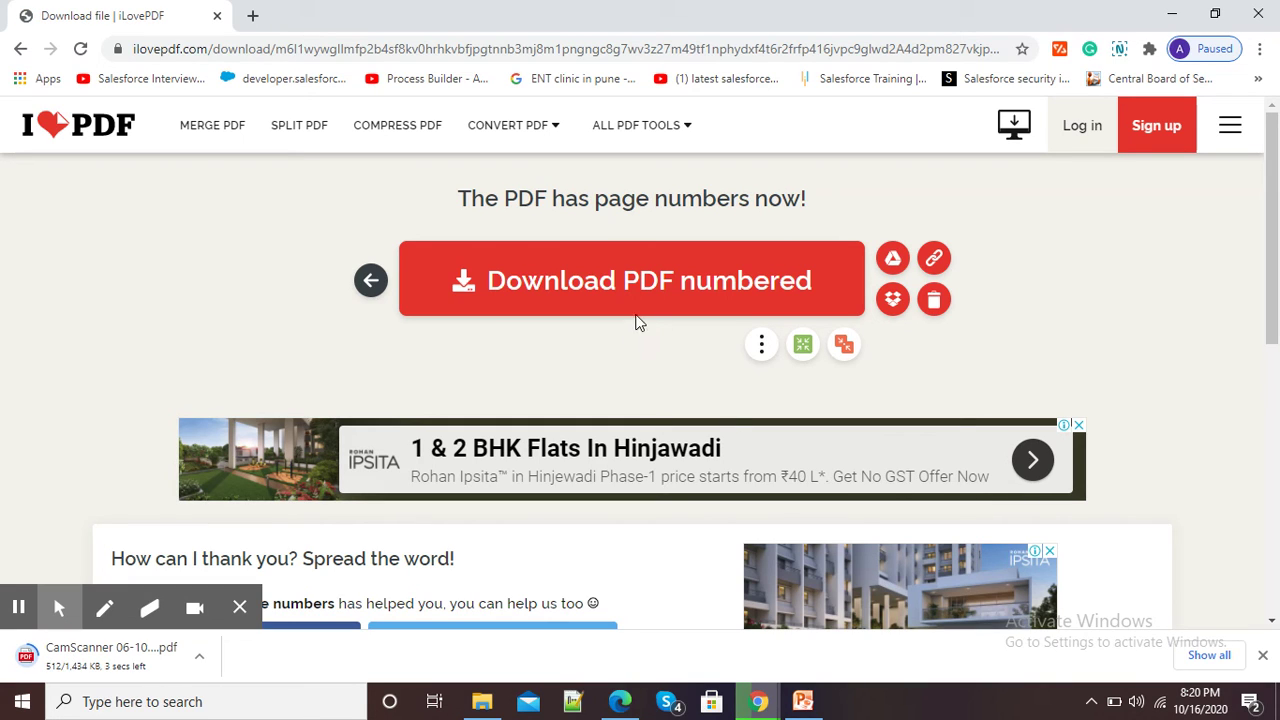
pyautogui.click(666, 289)
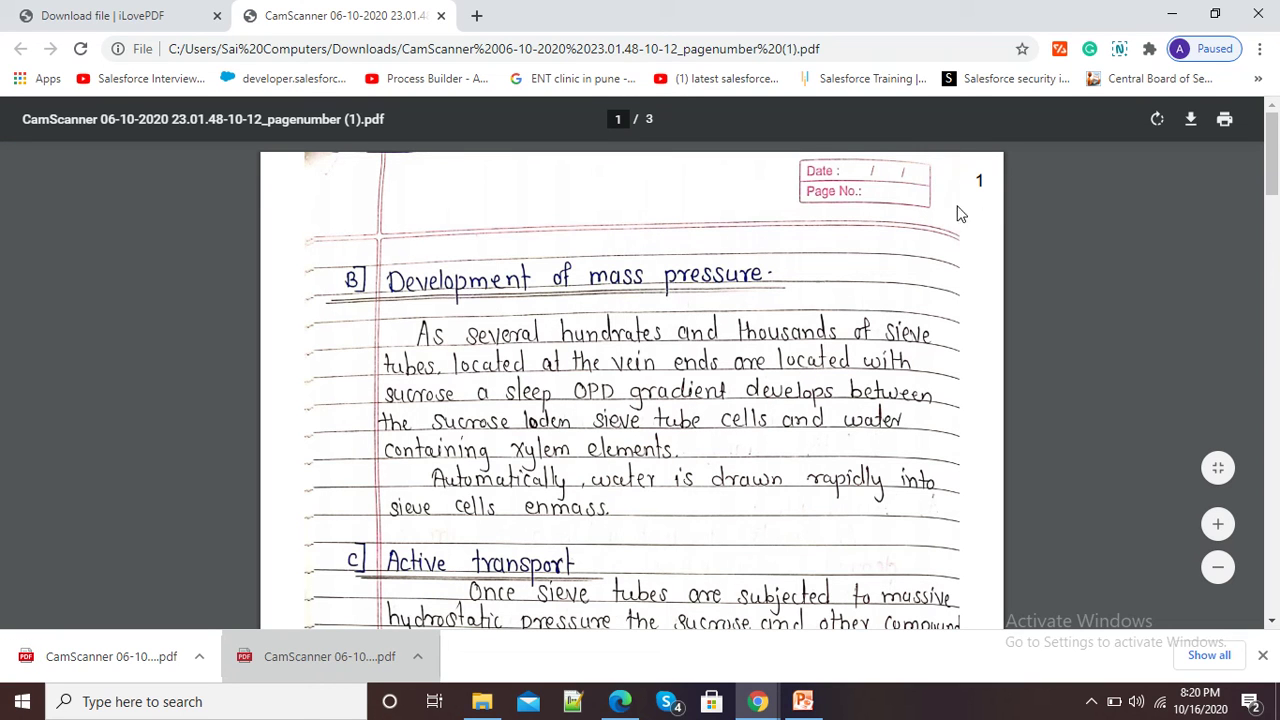
pyautogui.moveTo(1272, 155)
pyautogui.mouseDown()
pyautogui.moveTo(1274, 448)
pyautogui.moveTo(1262, 148)
pyautogui.mouseUp()
pyautogui.click(441, 16)
pyautogui.moveTo(640, 125)
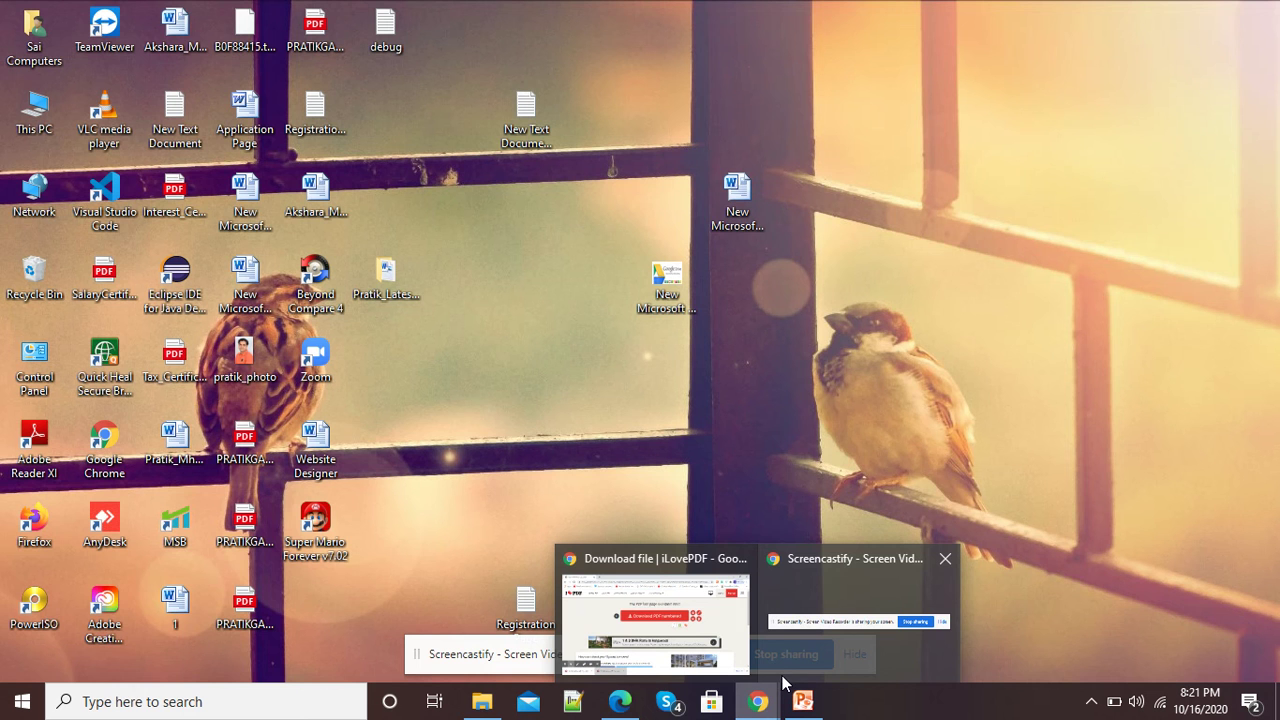
pyautogui.moveTo(758, 702)
pyautogui.click(850, 600)
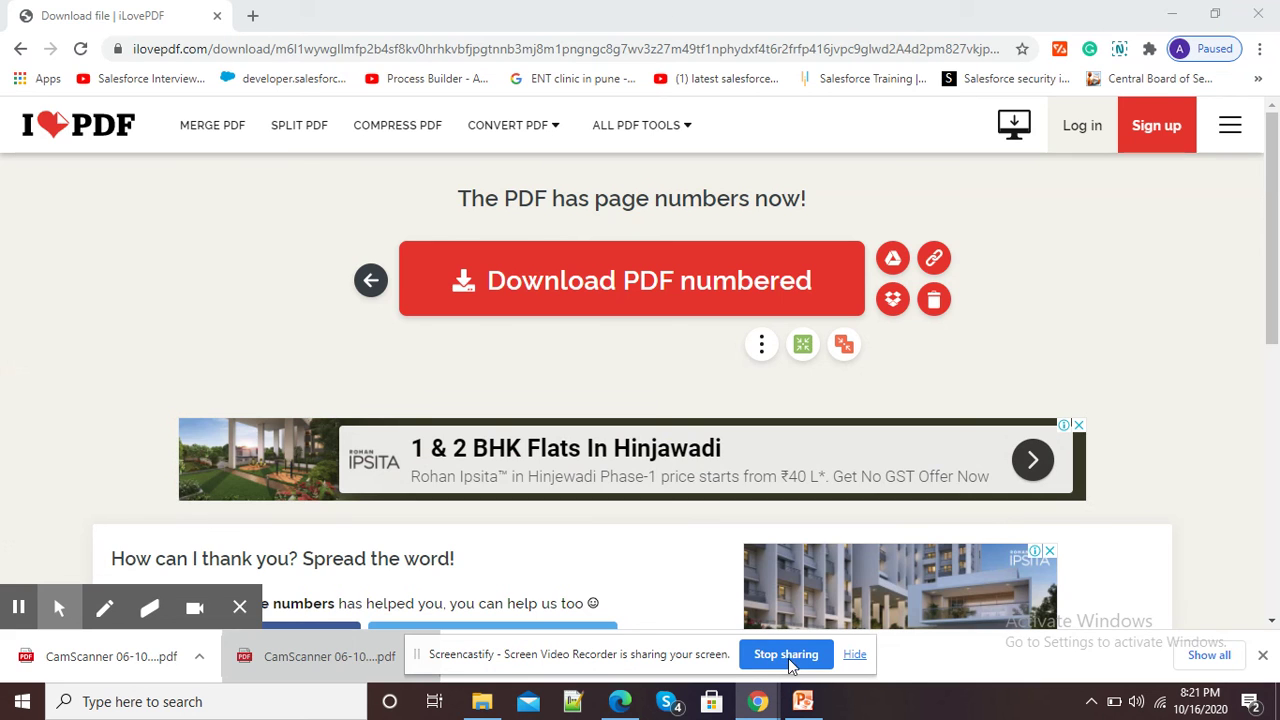